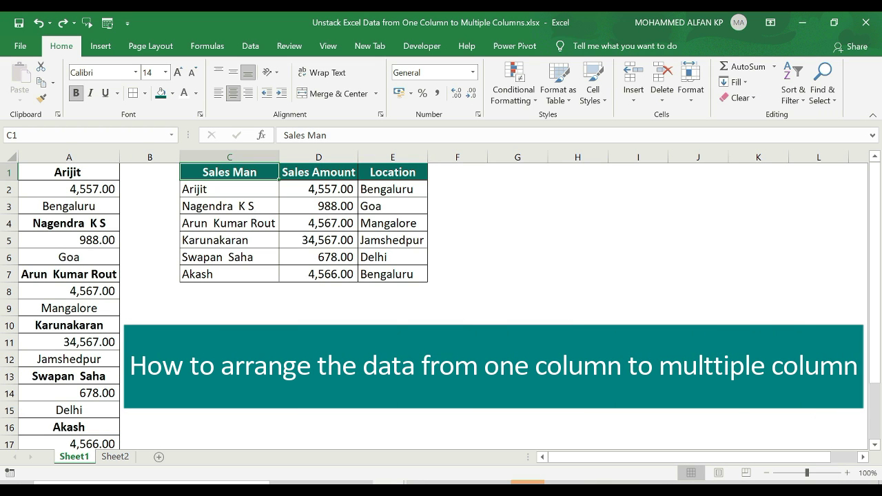
{"action": "left_click", "coordinate": [89, 154]}
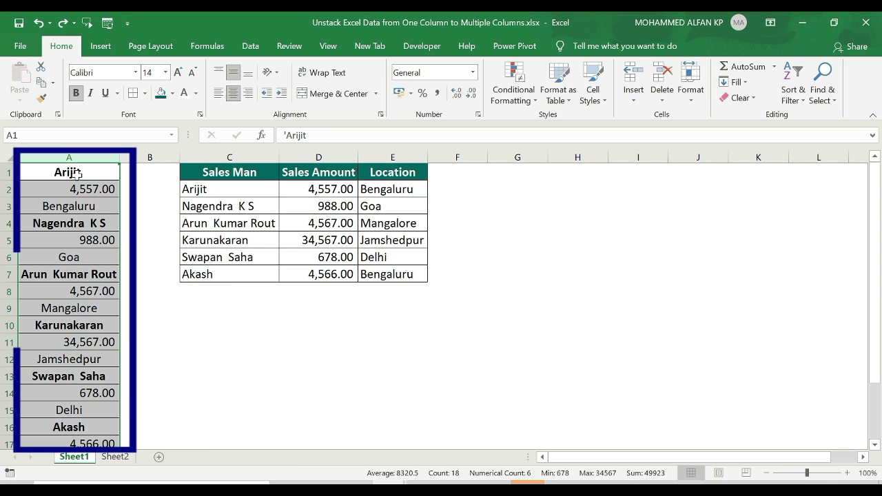
{"action": "left_click", "coordinate": [77, 174]}
{"action": "left_click", "coordinate": [73, 209]}
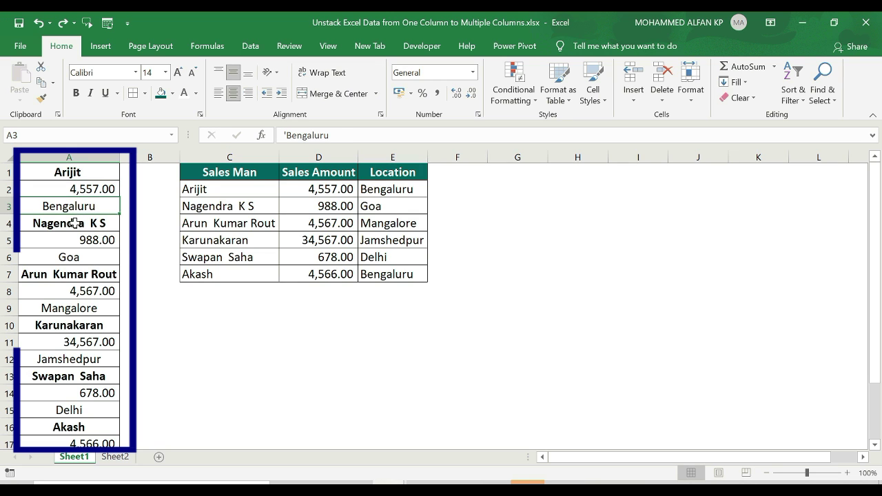
{"action": "left_click", "coordinate": [77, 223]}
{"action": "left_click", "coordinate": [82, 241]}
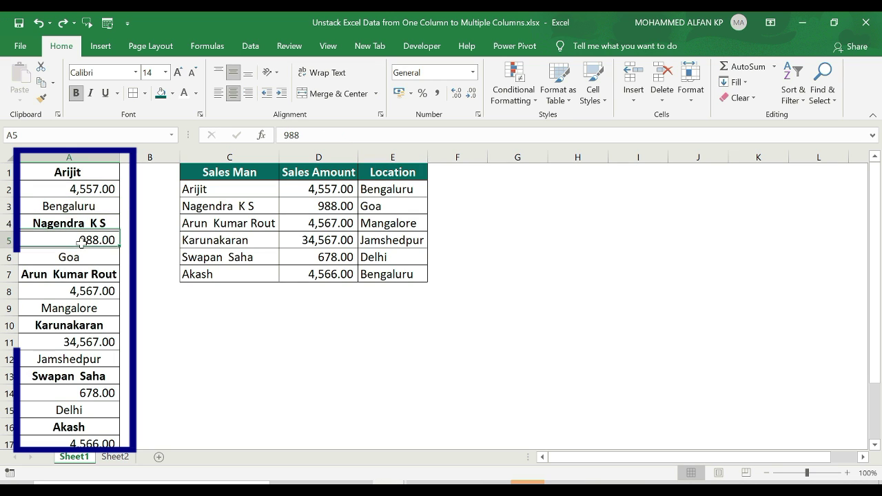
{"action": "left_click", "coordinate": [81, 259]}
Highlight the Sales Man, Sales Amount and Location headings and the six table rows
{"action": "left_click", "coordinate": [228, 172]}
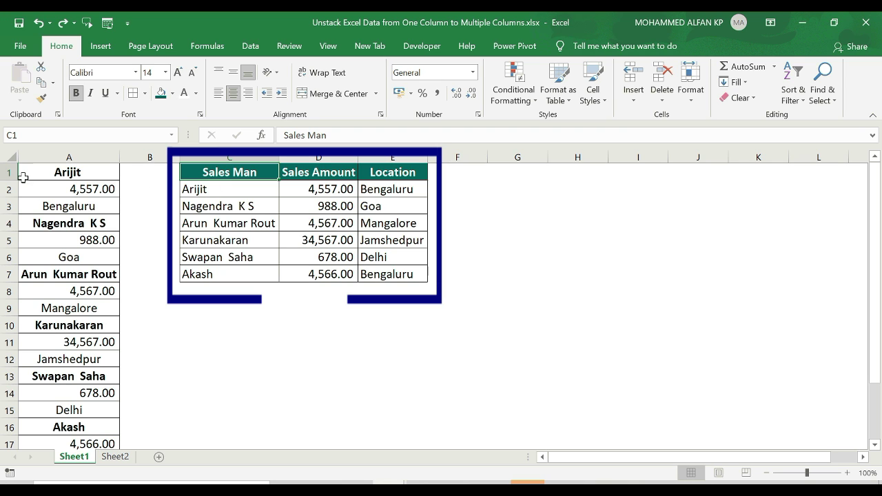
{"action": "left_click", "coordinate": [311, 172]}
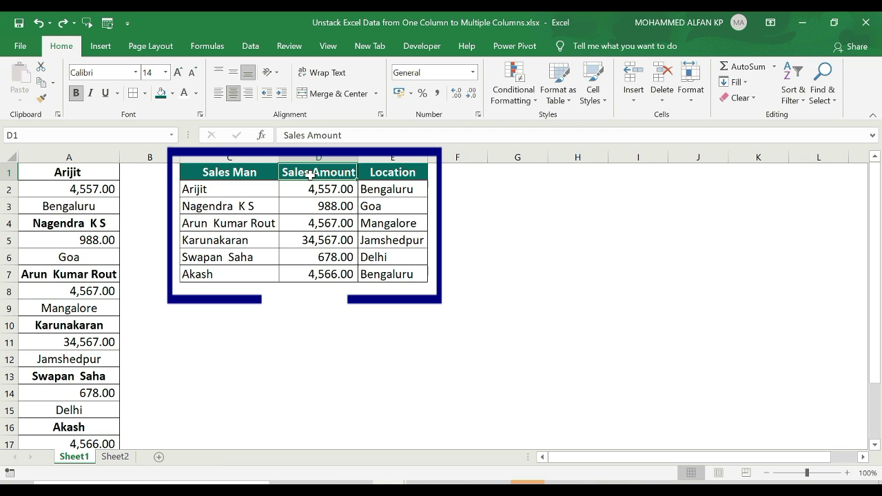
{"action": "left_click", "coordinate": [396, 173]}
{"action": "left_click", "coordinate": [229, 190]}
{"action": "key", "text": "ctrl+v"}
{"action": "left_click_drag", "start_coordinate": [230, 190], "coordinate": [401, 274]}
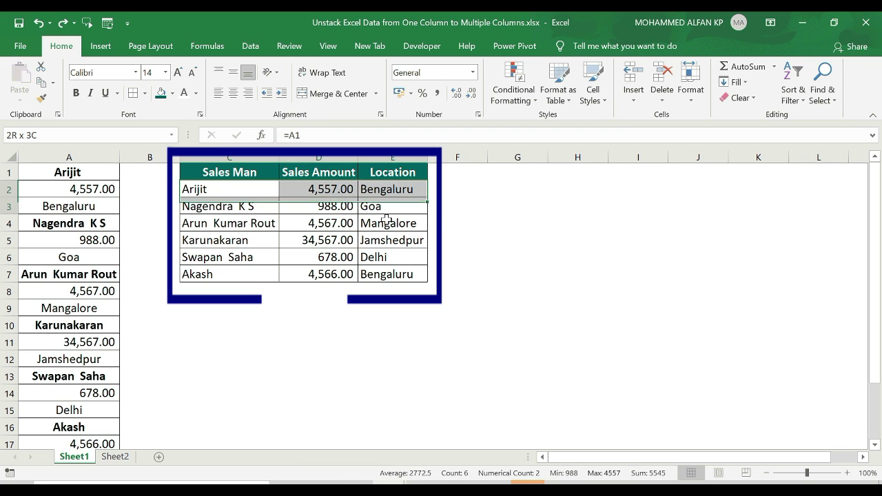
{"action": "left_click", "coordinate": [227, 186]}
{"action": "left_click", "coordinate": [88, 171]}
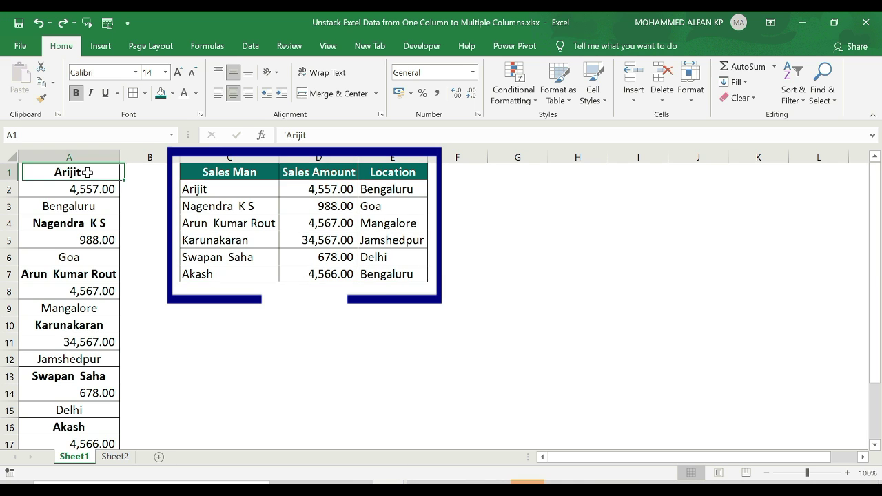
{"action": "left_click", "coordinate": [315, 195]}
{"action": "left_click", "coordinate": [404, 191]}
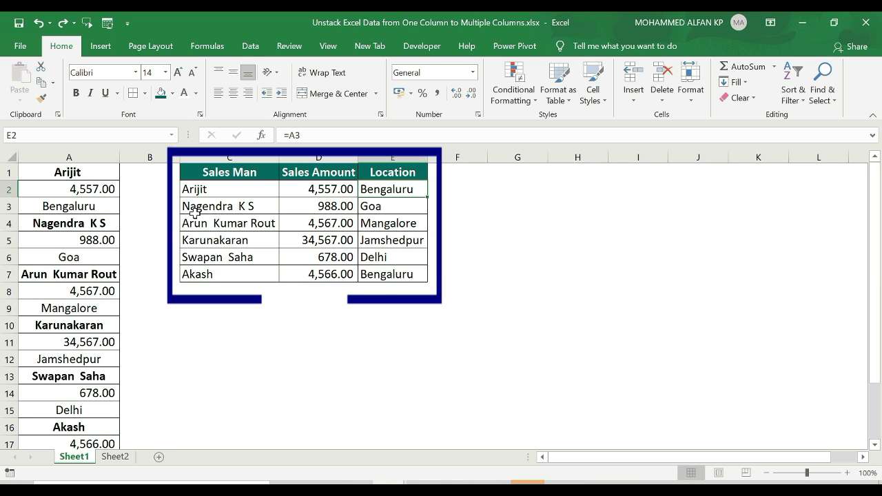
{"action": "left_click", "coordinate": [55, 202]}
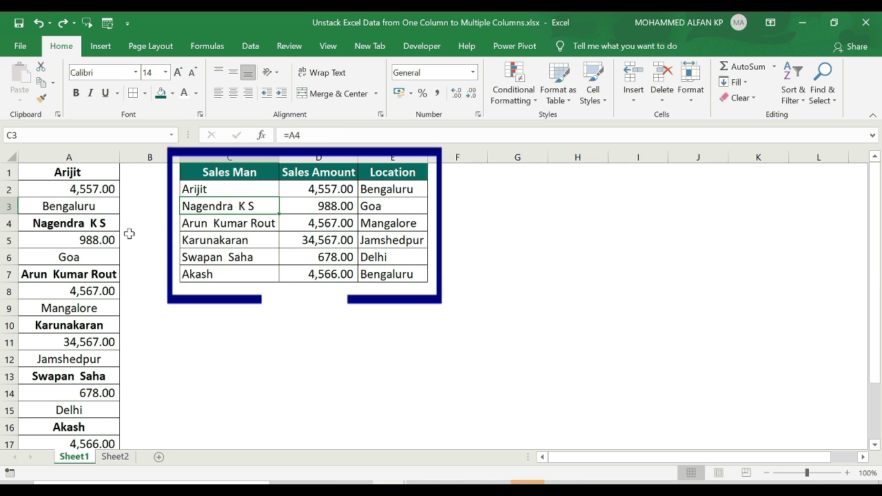
{"action": "left_click", "coordinate": [91, 241]}
{"action": "left_click", "coordinate": [354, 208]}
{"action": "left_click", "coordinate": [401, 208]}
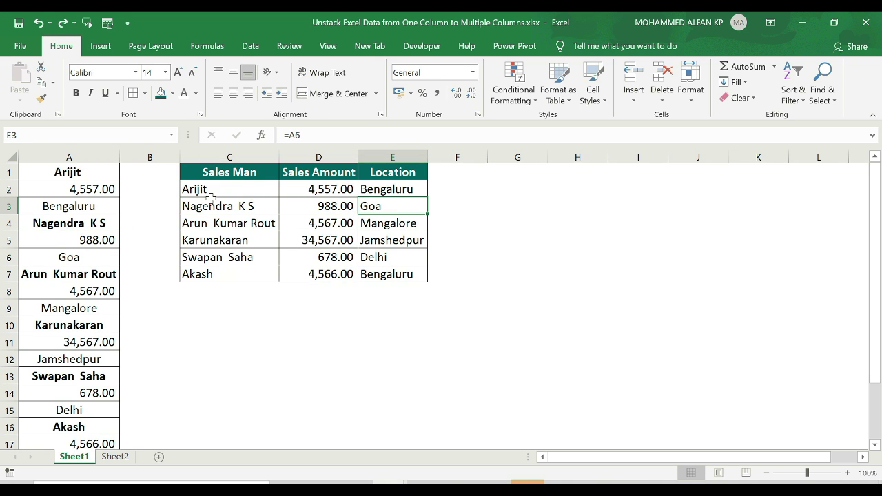
After glancing at empty Sheet2, set Arijit's amount in A2 to 1000 on Sheet1
{"action": "left_click", "coordinate": [111, 458]}
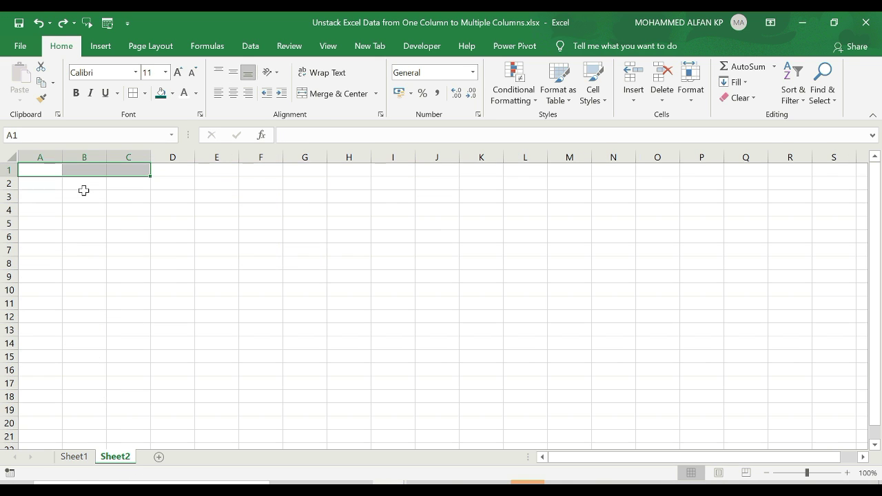
{"action": "left_click", "coordinate": [70, 458]}
{"action": "left_click", "coordinate": [84, 189]}
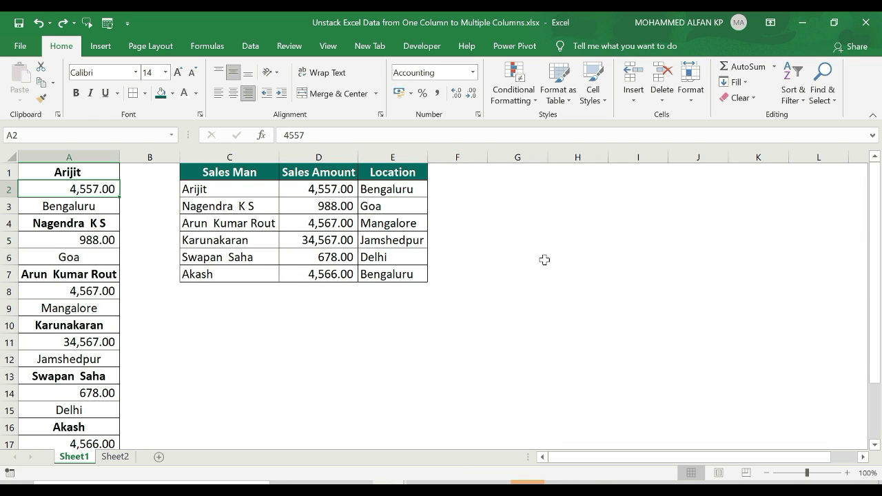
{"action": "type", "text": "10"}
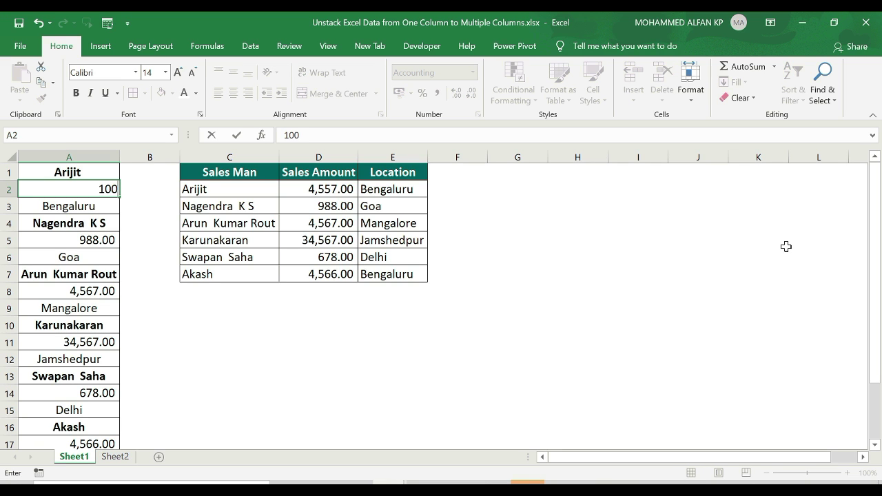
{"action": "key", "text": "Return"}
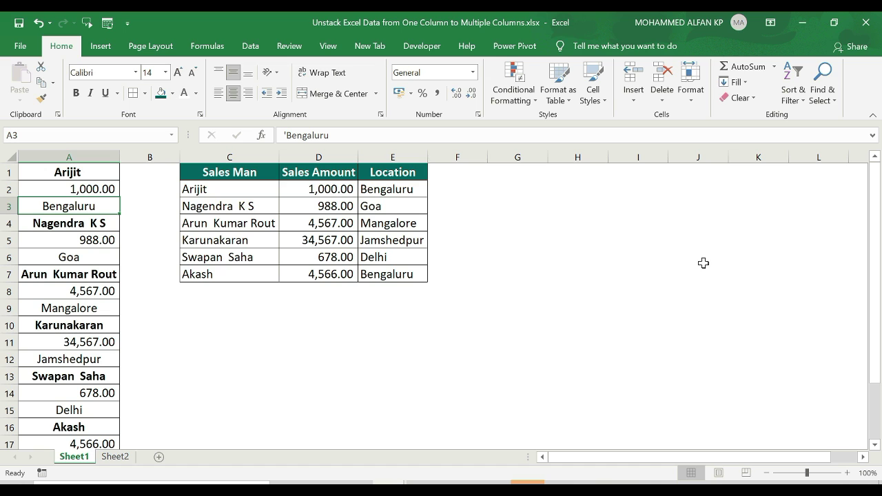
Empty the table's value rows and enter =A1 in C2 for Sales Man
{"action": "left_click", "coordinate": [652, 310]}
{"action": "left_click", "coordinate": [517, 290]}
{"action": "left_click_drag", "start_coordinate": [209, 192], "coordinate": [451, 306]}
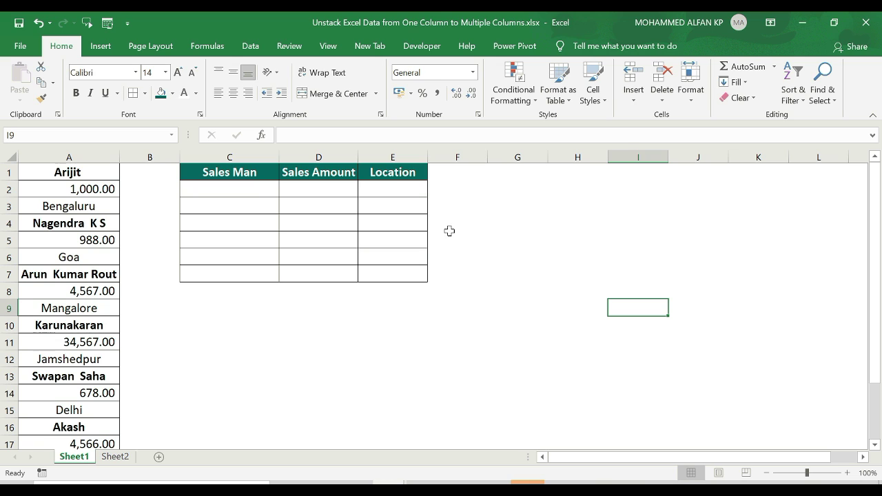
{"action": "left_click", "coordinate": [234, 194]}
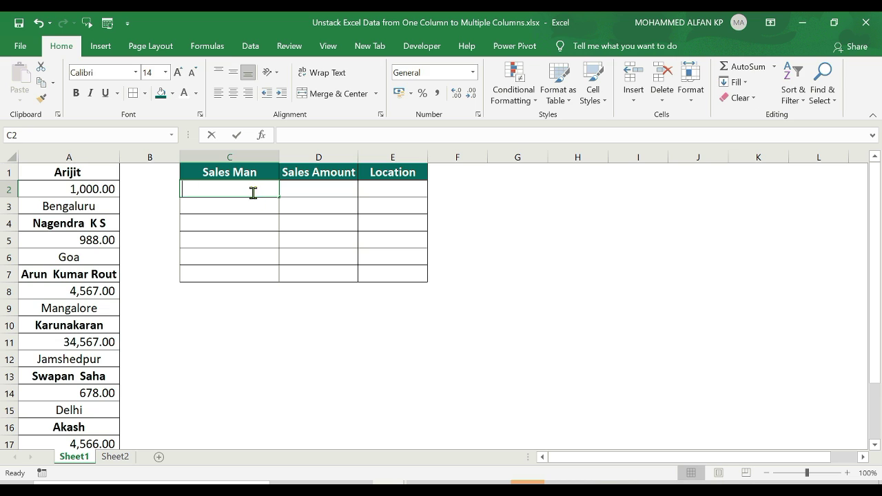
{"action": "type", "text": "="}
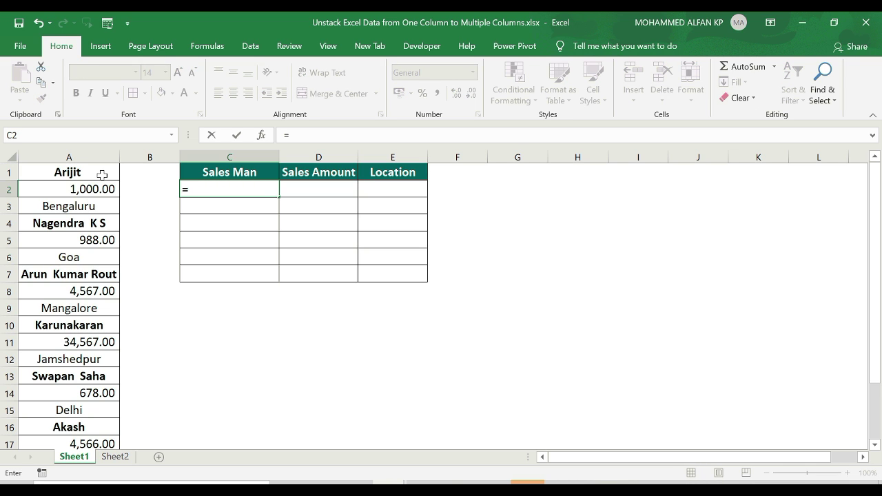
{"action": "left_click", "coordinate": [91, 172]}
{"action": "key", "text": "ctrl+Return"}
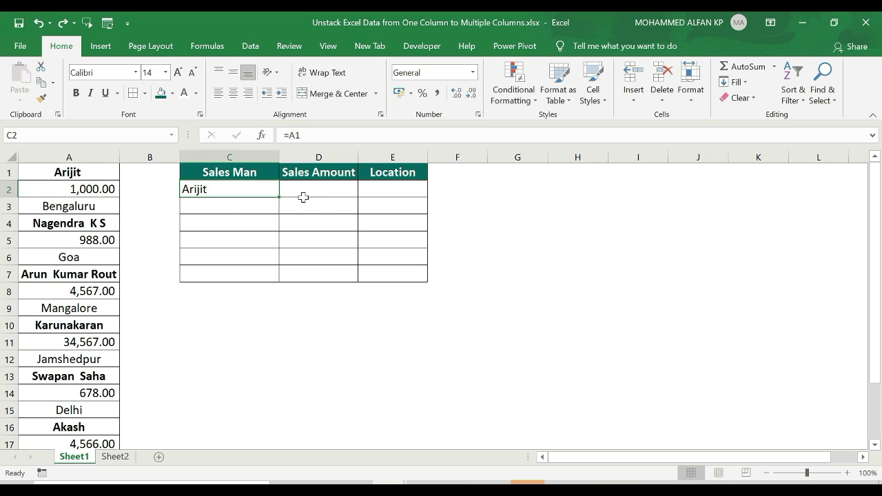
Replace the wrongly copied formula in D2 with =A2 for Sales Amount
{"action": "left_click_drag", "start_coordinate": [280, 197], "coordinate": [337, 192]}
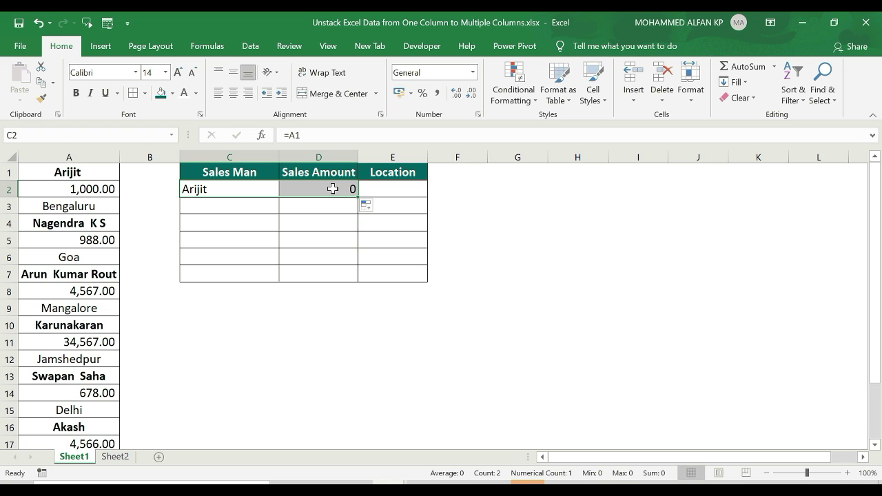
{"action": "left_click", "coordinate": [333, 188]}
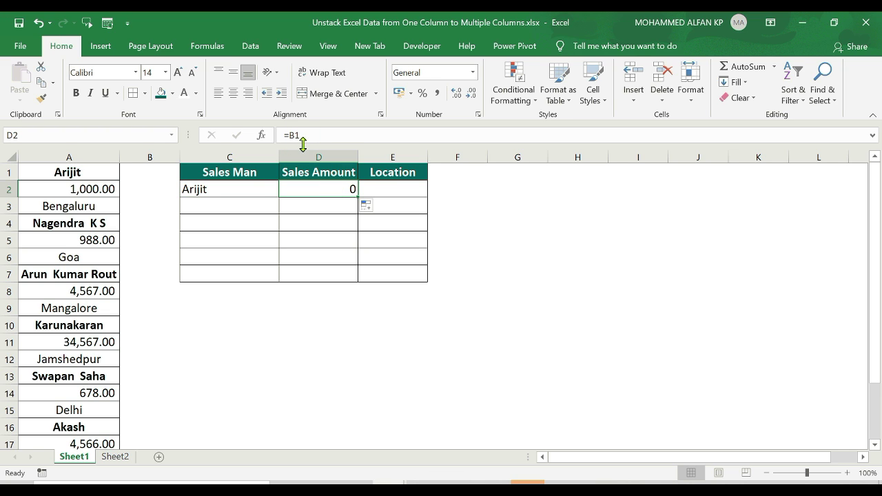
{"action": "left_click", "coordinate": [245, 188]}
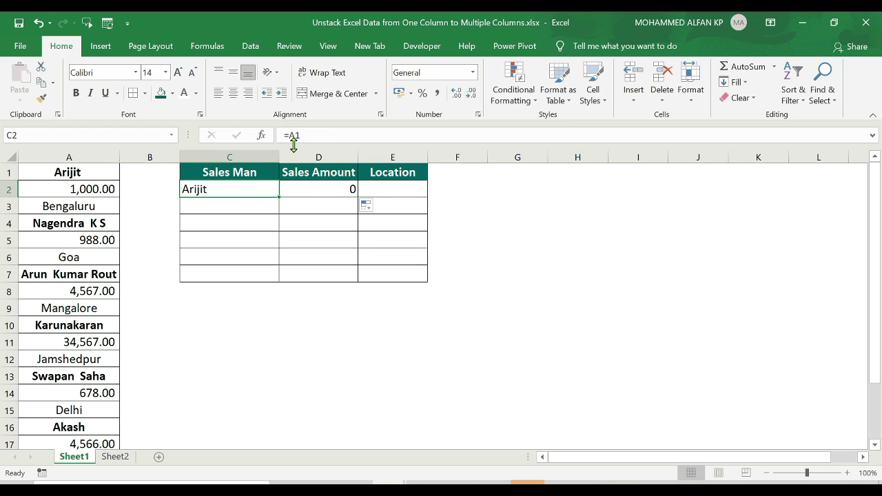
{"action": "left_click", "coordinate": [343, 190]}
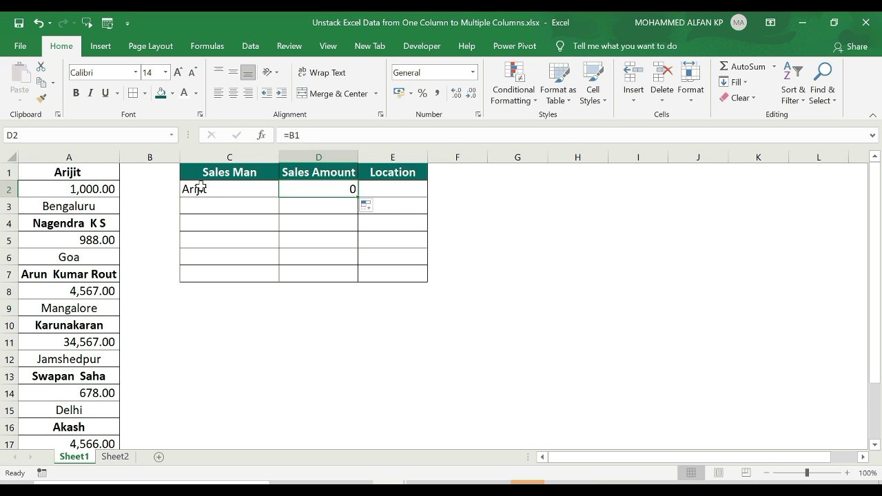
{"action": "key", "text": "Delete"}
{"action": "type", "text": "="}
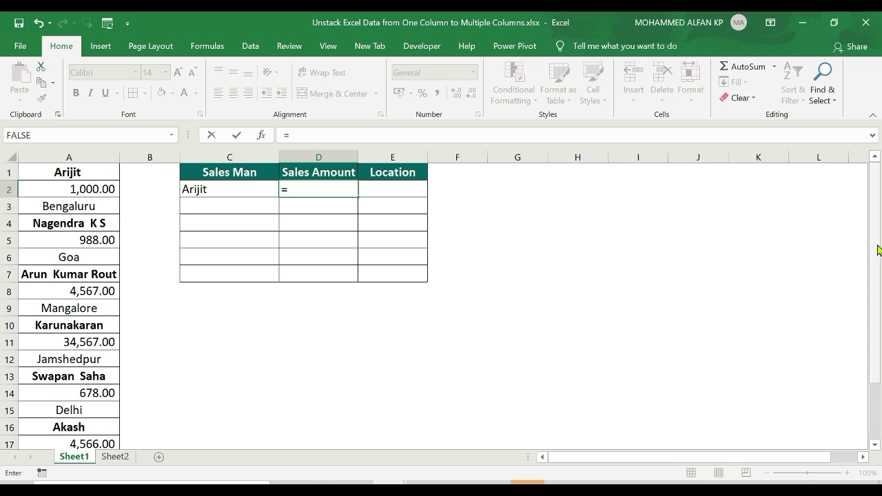
{"action": "left_click", "coordinate": [103, 188]}
{"action": "key", "text": "ctrl+Return"}
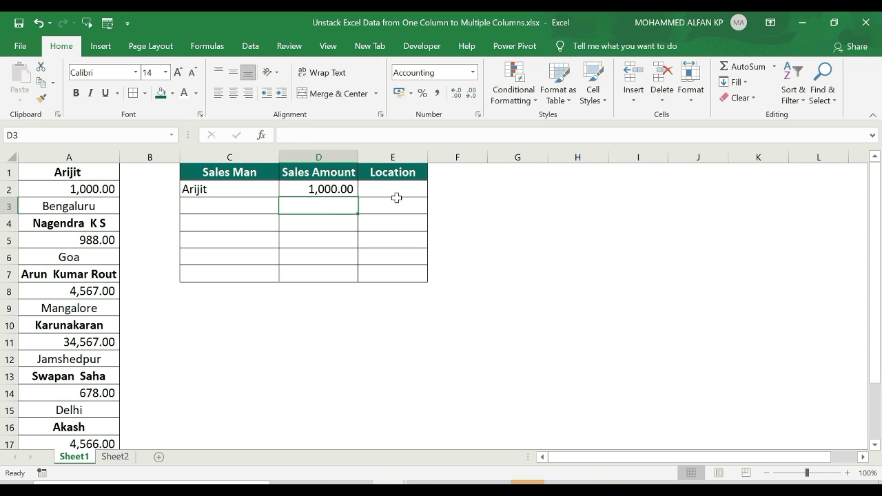
Enter =A3 in E2 so Location shows Bengaluru
{"action": "left_click", "coordinate": [390, 193]}
{"action": "type", "text": "="}
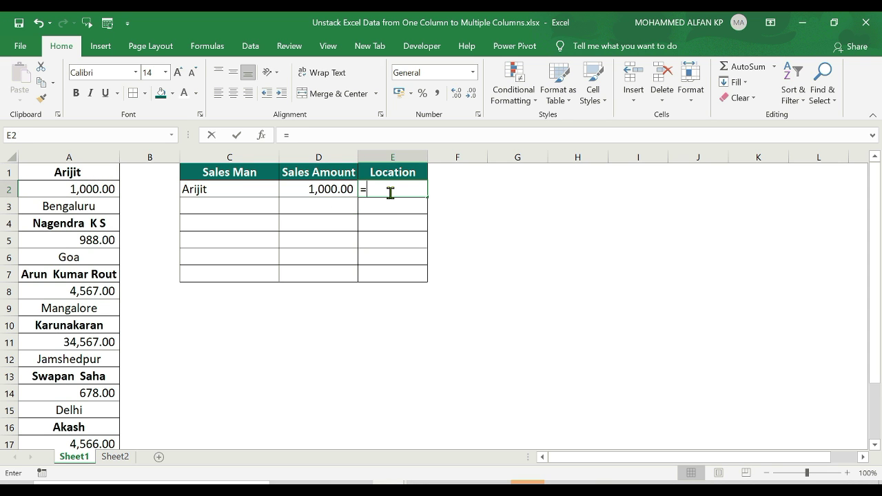
{"action": "left_click", "coordinate": [86, 209]}
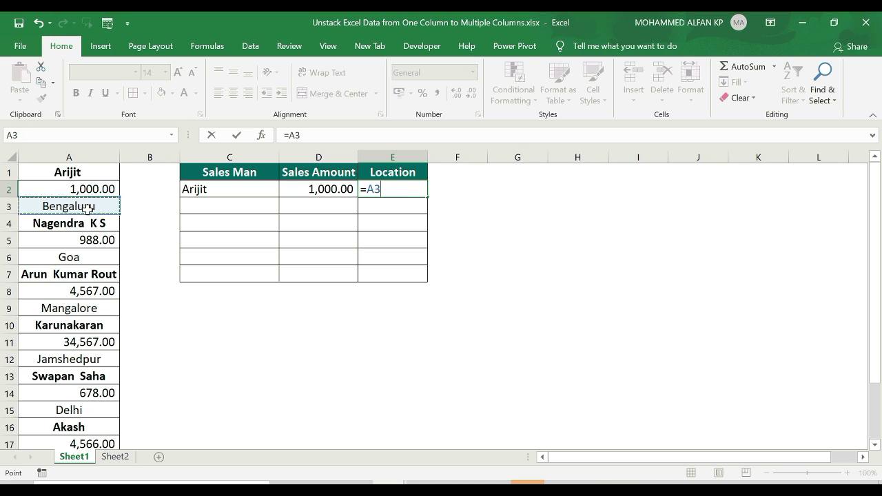
{"action": "key", "text": "ctrl+Return"}
{"action": "left_click", "coordinate": [238, 191]}
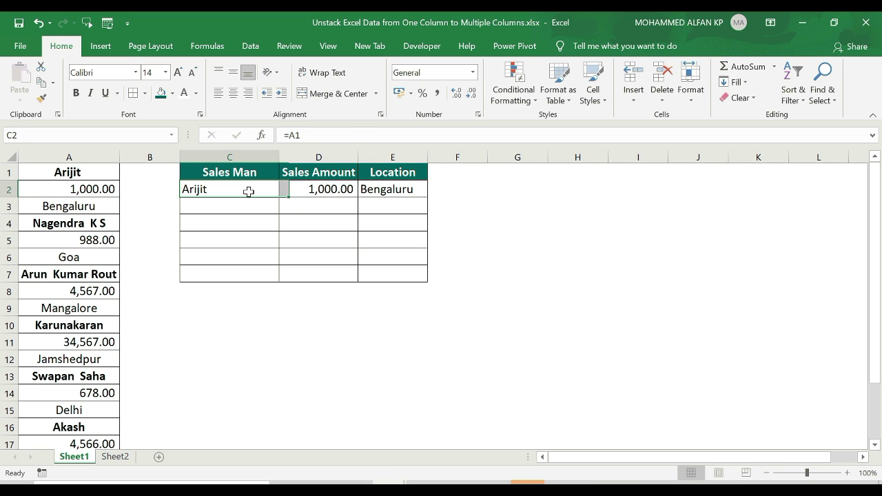
Fill C2:E2 down to row 7 and inspect the misaligned copied rows 3 to 7
{"action": "mouse_move", "coordinate": [239, 189]}
{"action": "left_mouse_down"}
{"action": "mouse_move", "coordinate": [385, 188]}
{"action": "mouse_move", "coordinate": [429, 276]}
{"action": "left_mouse_up"}
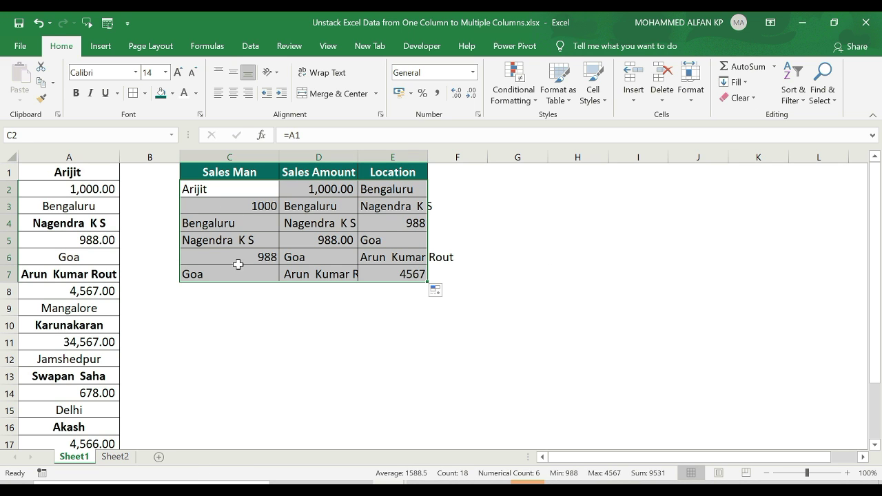
{"action": "left_click", "coordinate": [297, 239]}
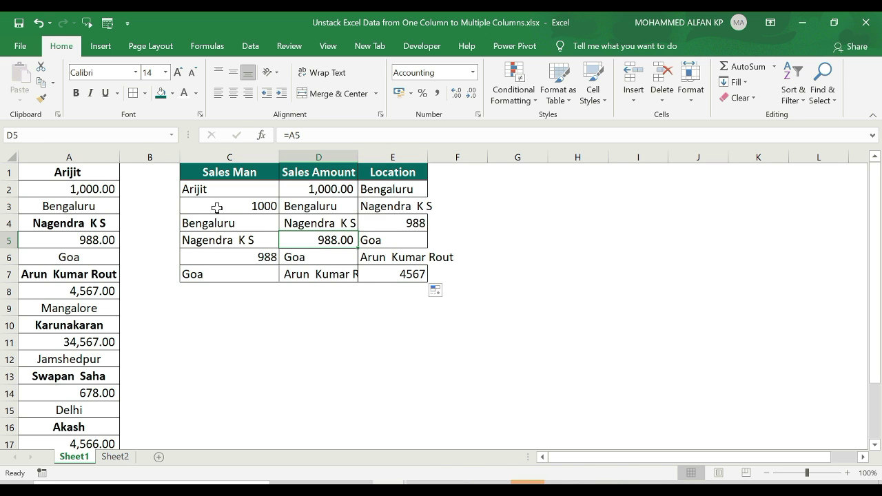
{"action": "left_click_drag", "start_coordinate": [217, 208], "coordinate": [421, 273]}
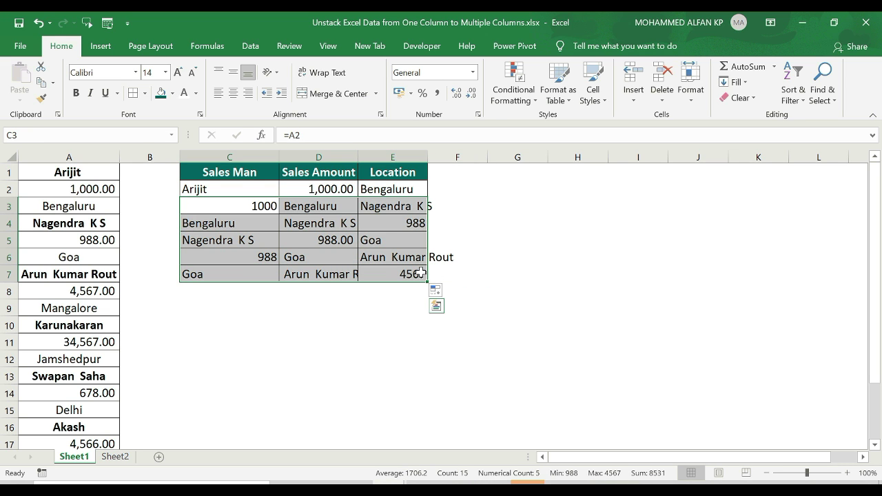
{"action": "key", "text": "Delete"}
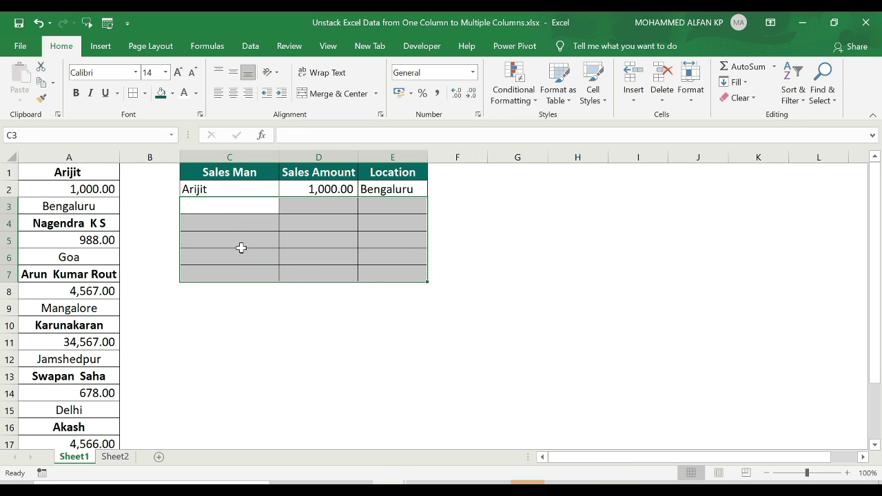
{"action": "left_click", "coordinate": [226, 204]}
{"action": "type", "text": "="}
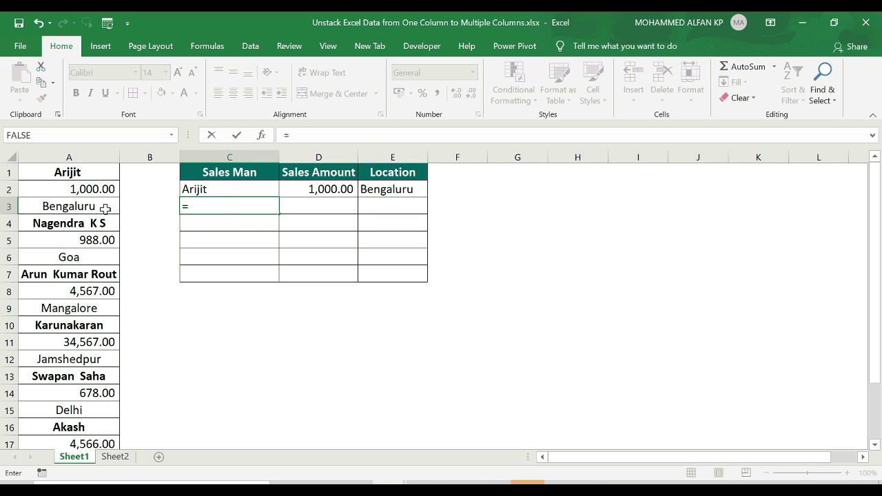
{"action": "left_click", "coordinate": [84, 224]}
{"action": "key", "text": "Return"}
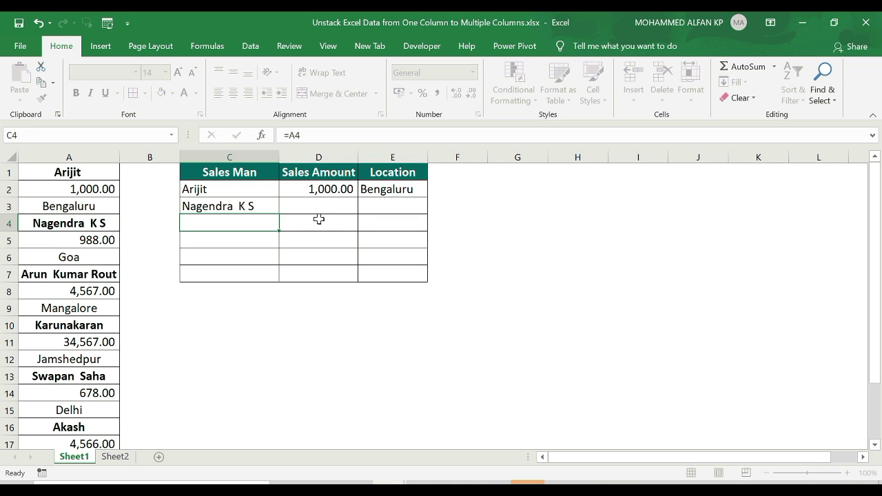
Enter =A5 in D3 and =A6 in E3 for 988.00 and Goa
{"action": "left_click", "coordinate": [309, 206]}
{"action": "type", "text": "="}
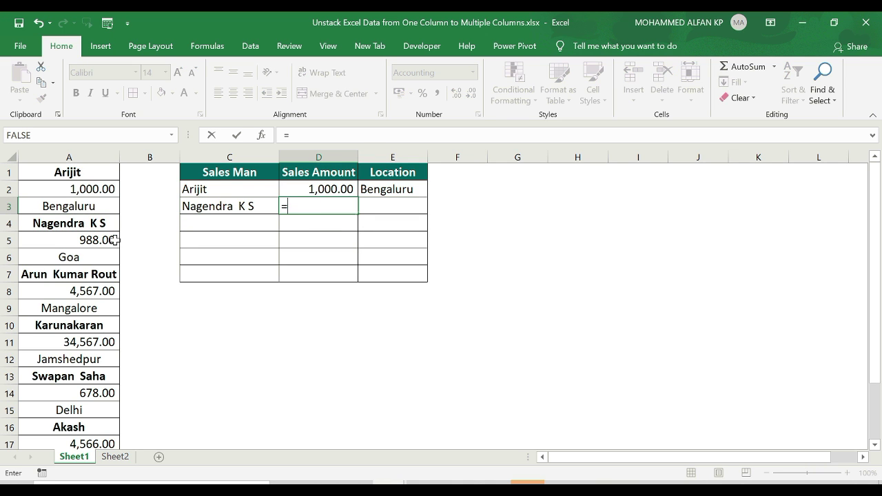
{"action": "left_click", "coordinate": [110, 239]}
{"action": "key", "text": "Return"}
{"action": "left_click", "coordinate": [380, 206]}
{"action": "type", "text": "="}
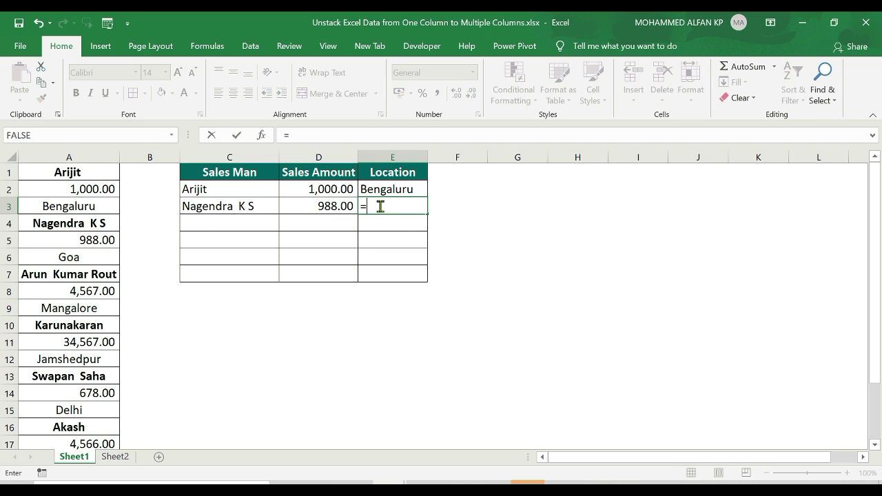
{"action": "left_click", "coordinate": [107, 257]}
{"action": "key", "text": "Return"}
{"action": "left_click", "coordinate": [594, 257]}
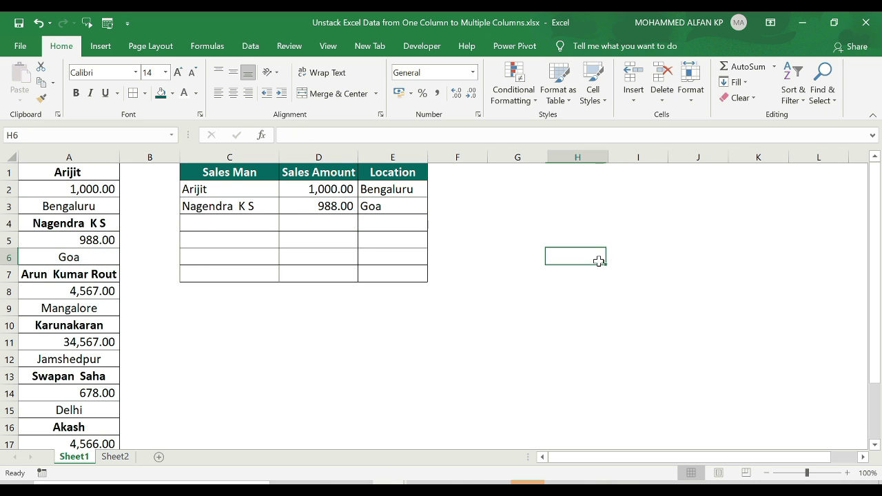
Replace every '=' in C2:E3 with 'Hello', making six text cells HelloA1–HelloA6
{"action": "left_click_drag", "start_coordinate": [206, 191], "coordinate": [392, 206]}
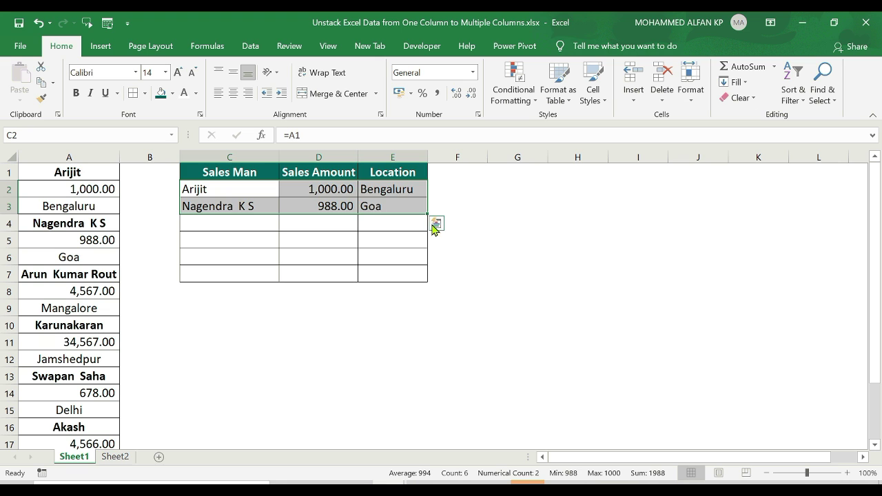
{"action": "left_click", "coordinate": [523, 238]}
{"action": "left_click_drag", "start_coordinate": [220, 189], "coordinate": [399, 206]}
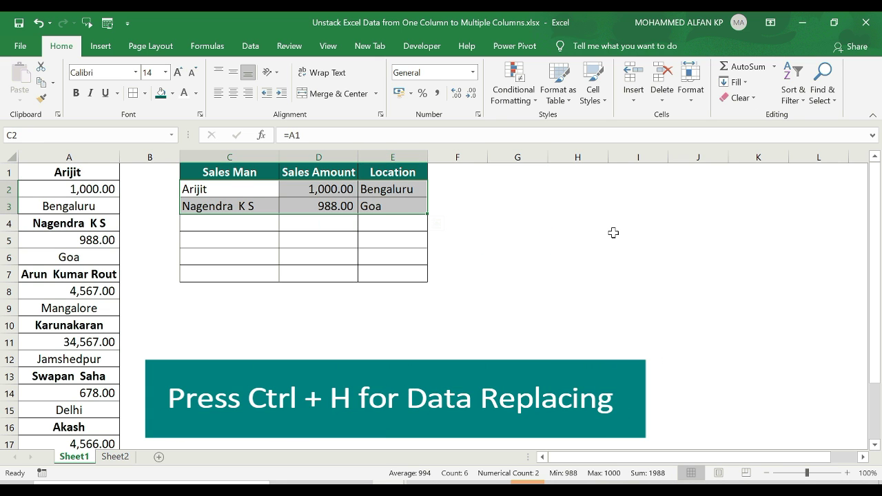
{"action": "key", "text": "ctrl+h"}
{"action": "type", "text": "="}
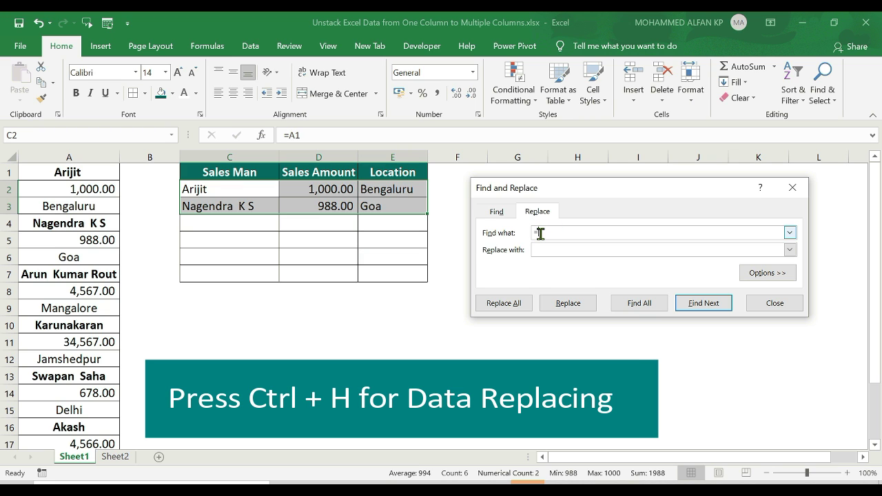
{"action": "left_click", "coordinate": [562, 250]}
{"action": "type", "text": "Hello"}
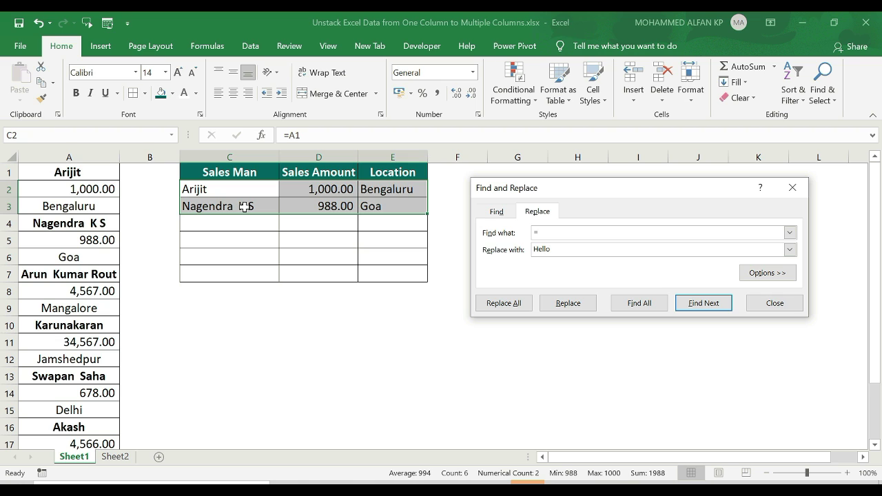
{"action": "left_click", "coordinate": [515, 308]}
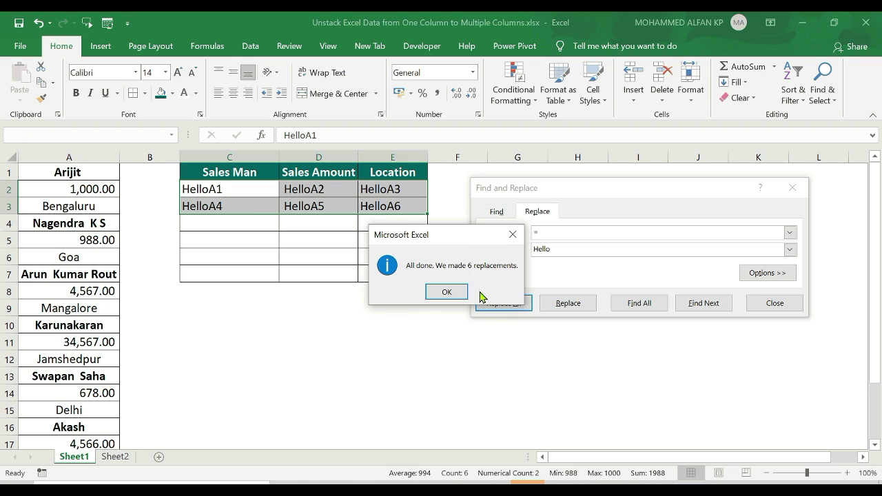
{"action": "left_click", "coordinate": [459, 297]}
{"action": "key", "text": "Escape"}
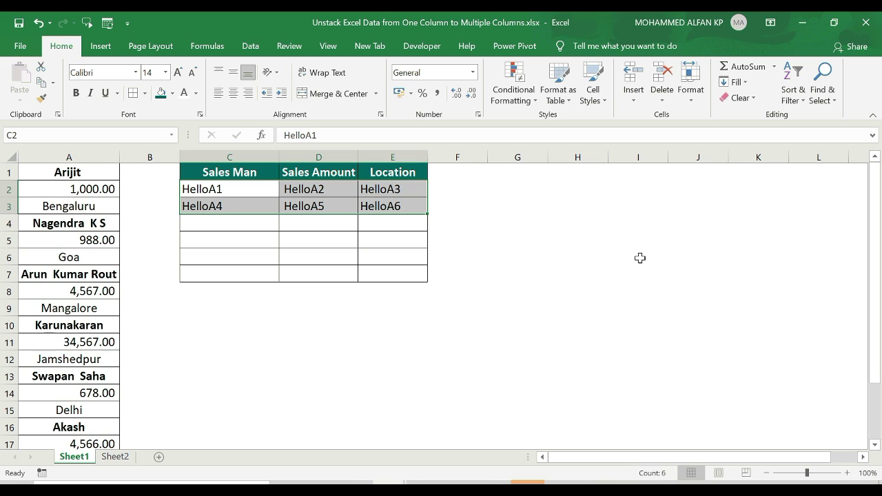
Fill the Hello pattern down to row 14, then replace 'Hello' with '=' in 39 cells
{"action": "left_click_drag", "start_coordinate": [428, 212], "coordinate": [425, 400]}
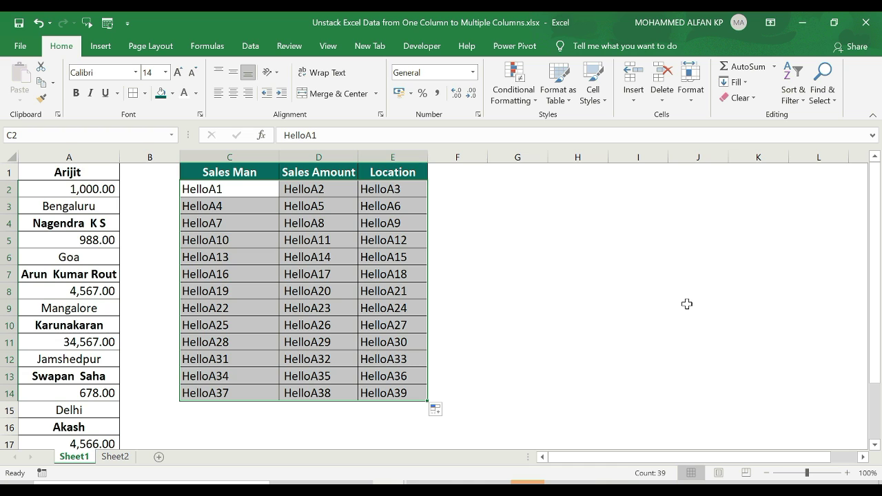
{"action": "key", "text": "ctrl+h"}
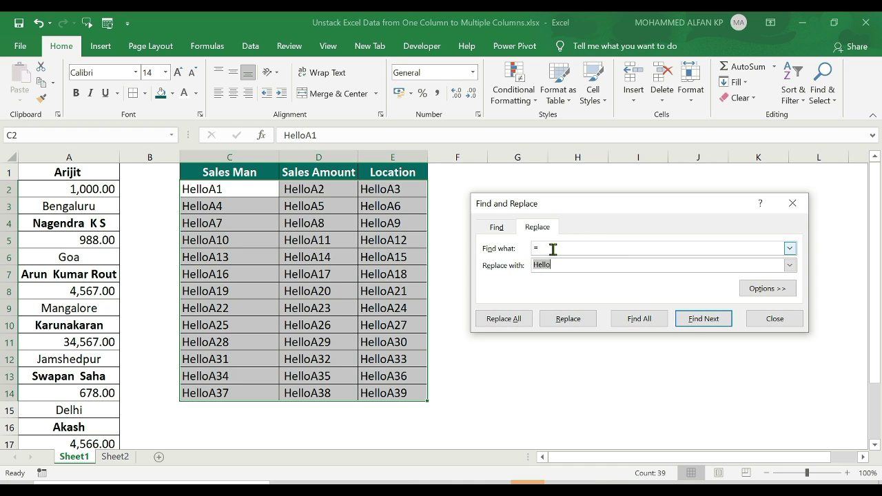
{"action": "left_click_drag", "start_coordinate": [552, 249], "coordinate": [514, 250]}
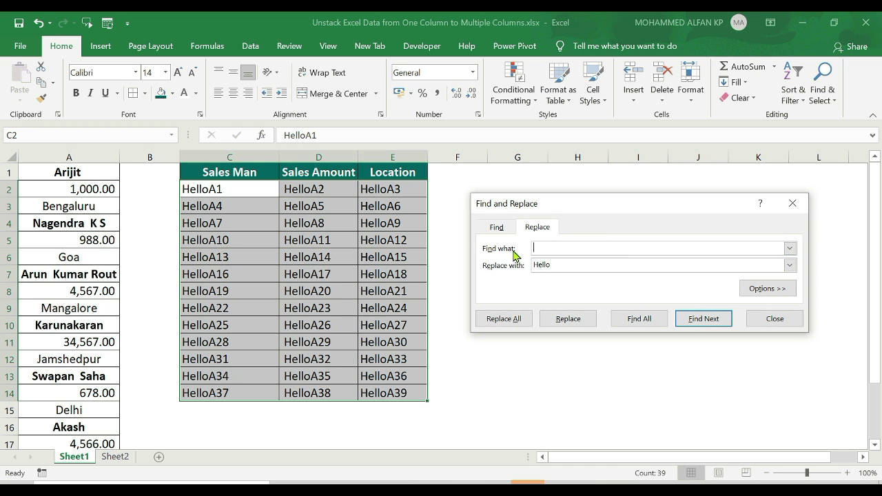
{"action": "type", "text": "hello"}
{"action": "key", "text": "Tab"}
{"action": "type", "text": "="}
{"action": "left_click", "coordinate": [515, 320]}
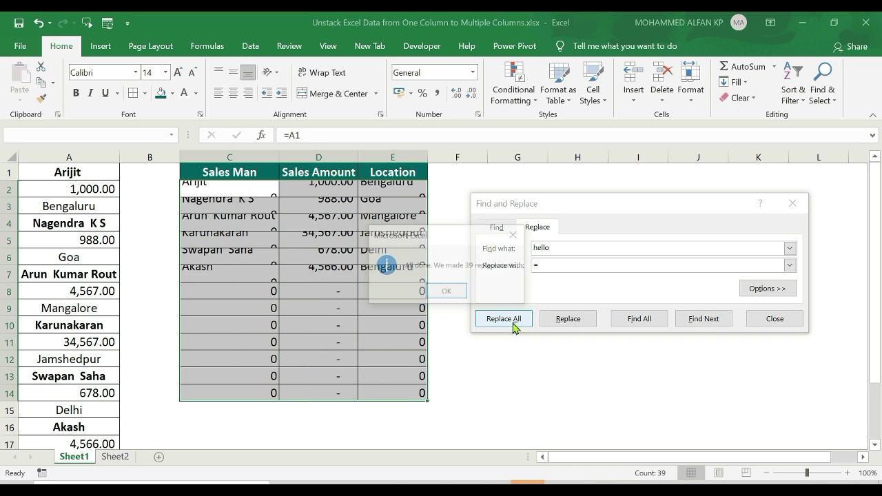
{"action": "left_click", "coordinate": [461, 297]}
{"action": "left_click", "coordinate": [791, 203]}
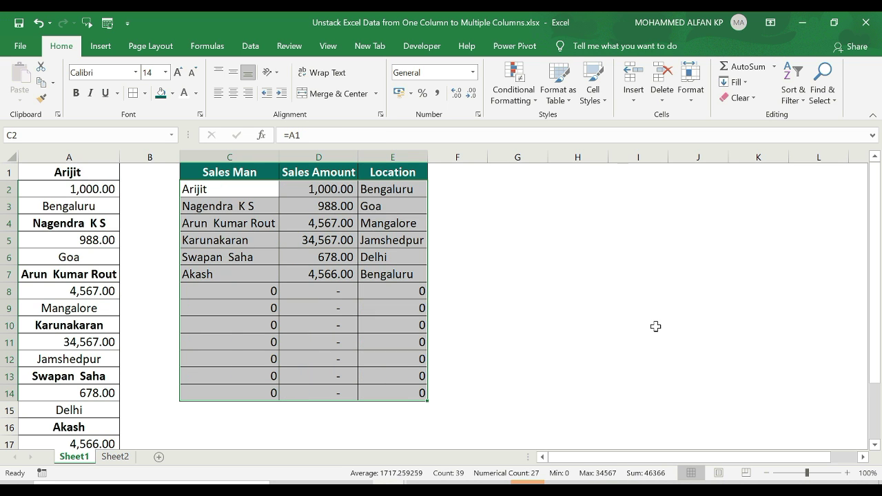
Change A3 to Chennai and A8 to 3253, then move below column A's data
{"action": "left_click", "coordinate": [73, 214]}
{"action": "type", "text": "Che"}
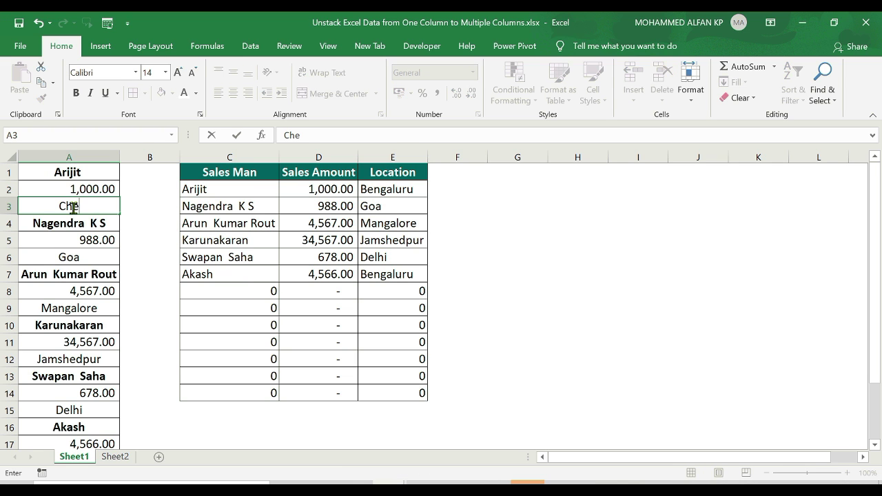
{"action": "type", "text": "nnai"}
{"action": "key", "text": "Return"}
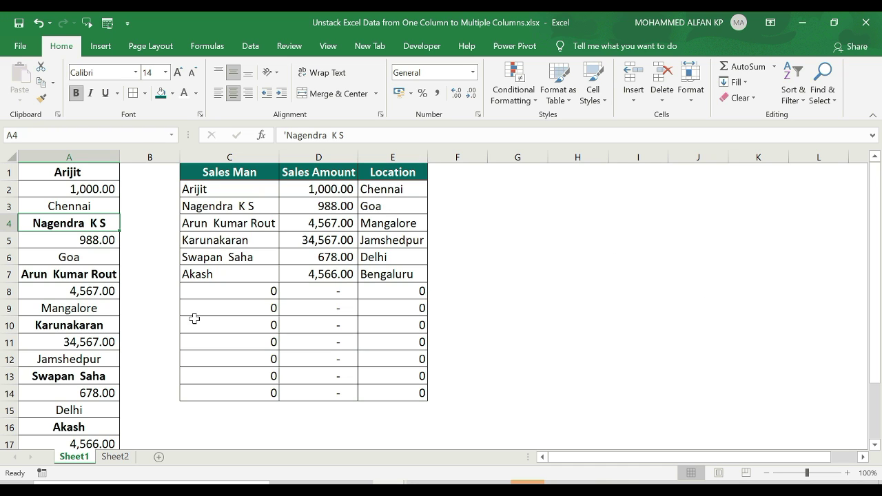
{"action": "left_click", "coordinate": [90, 293]}
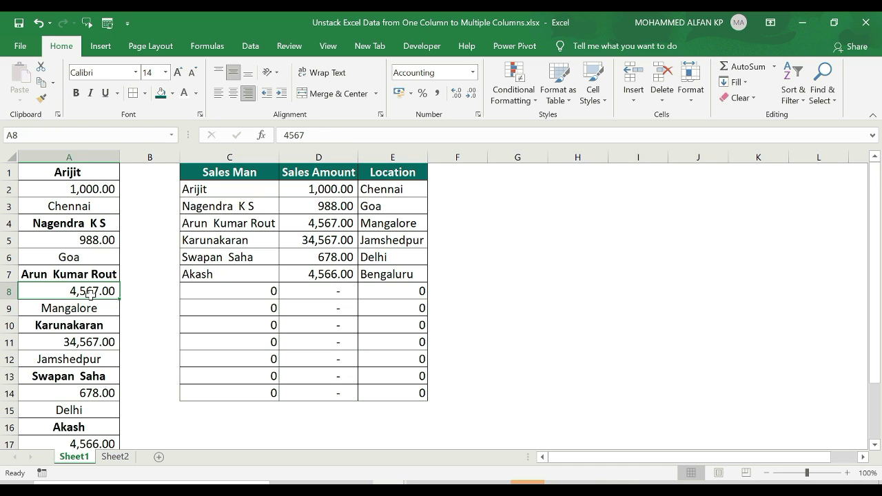
{"action": "type", "text": "3253"}
{"action": "key", "text": "Return"}
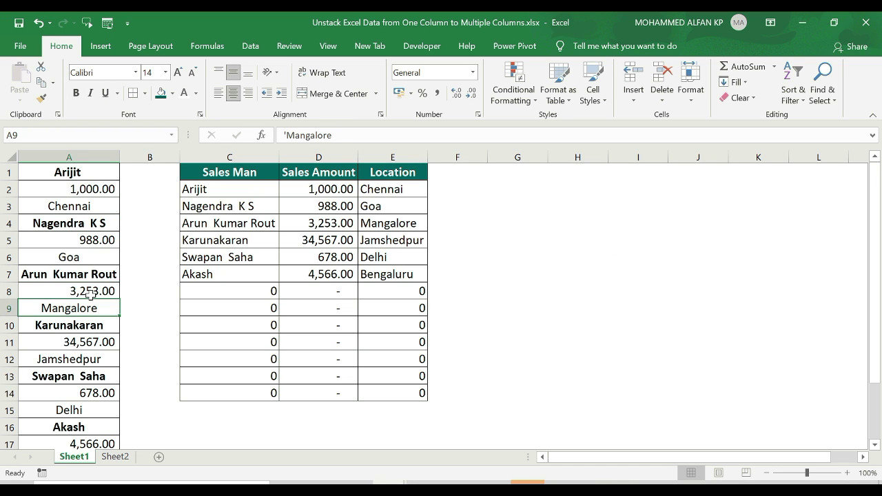
{"action": "key", "text": "ctrl+Down"}
{"action": "key", "text": "Down"}
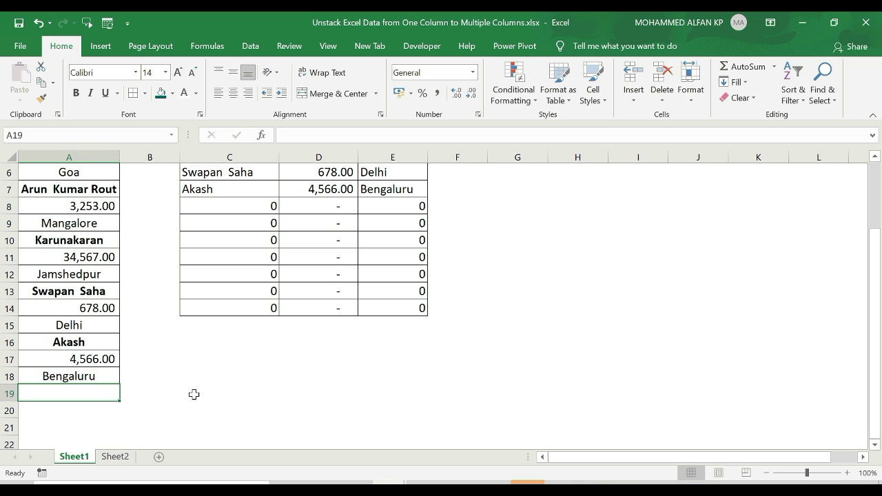
Enter Ali, 5765 and Goa in A19, A20 and A21
{"action": "type", "text": "Ali"}
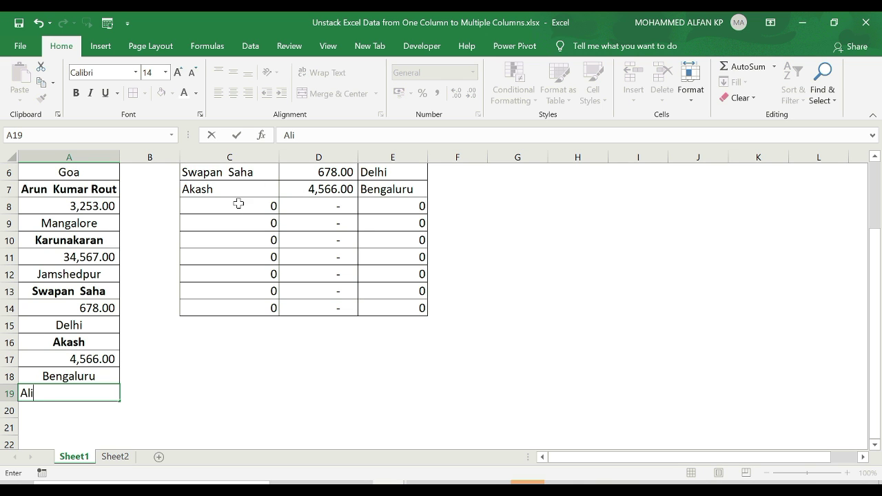
{"action": "key", "text": "Return"}
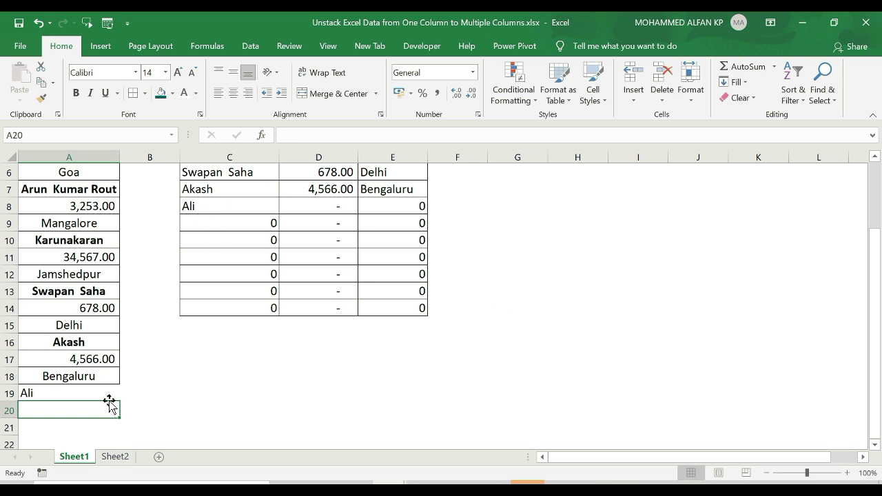
{"action": "type", "text": "5765"}
{"action": "key", "text": "Return"}
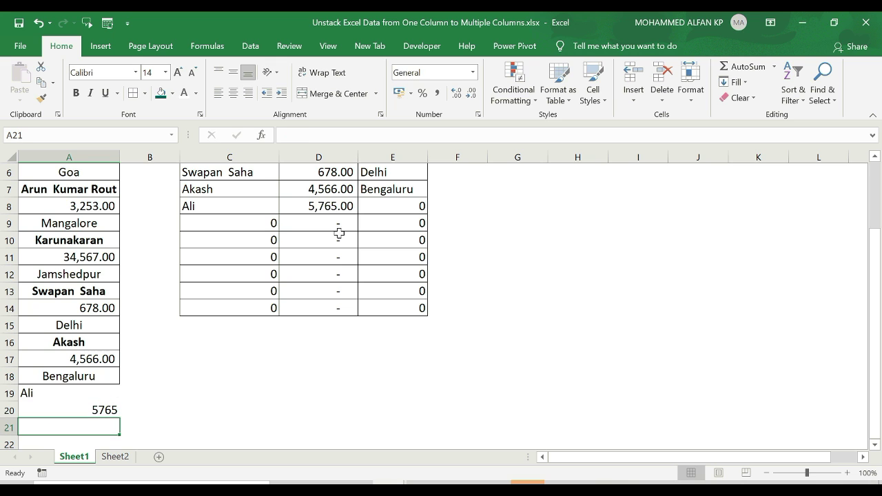
{"action": "type", "text": "Goa"}
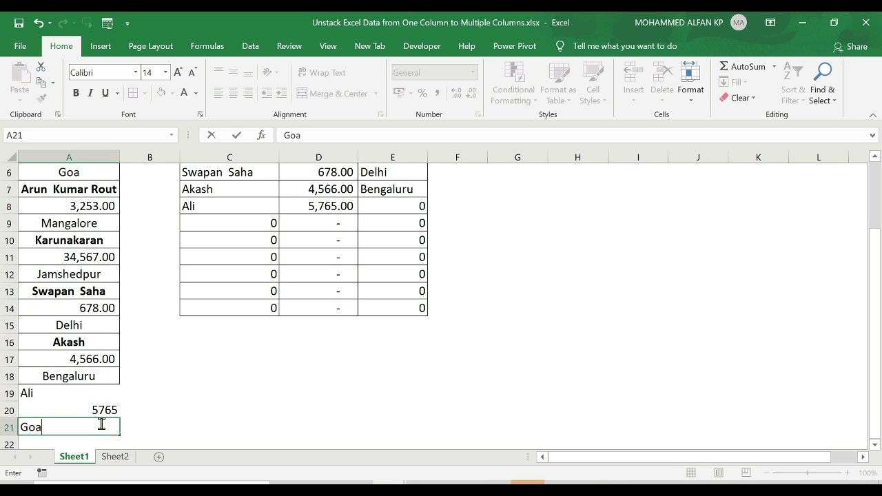
{"action": "key", "text": "Return"}
{"action": "scroll", "coordinate": [397, 197], "scroll_direction": "up", "scroll_amount": 2}
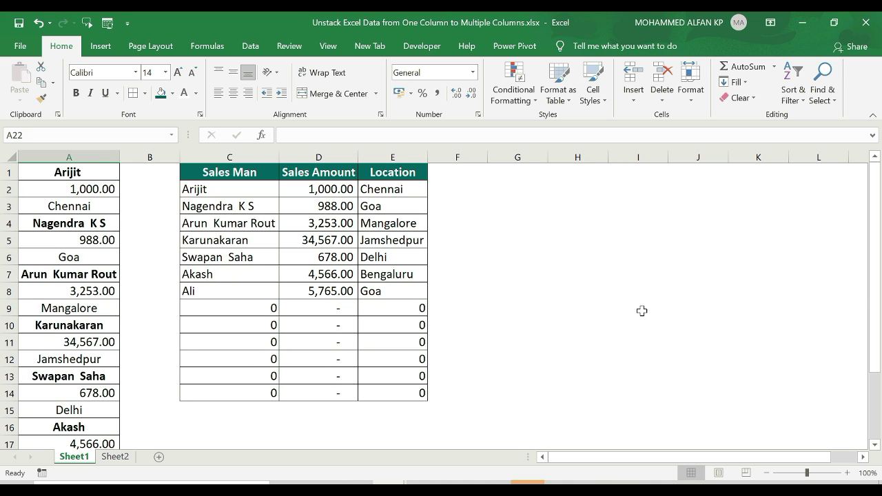
{"action": "left_click", "coordinate": [123, 458]}
{"action": "left_click", "coordinate": [74, 456]}
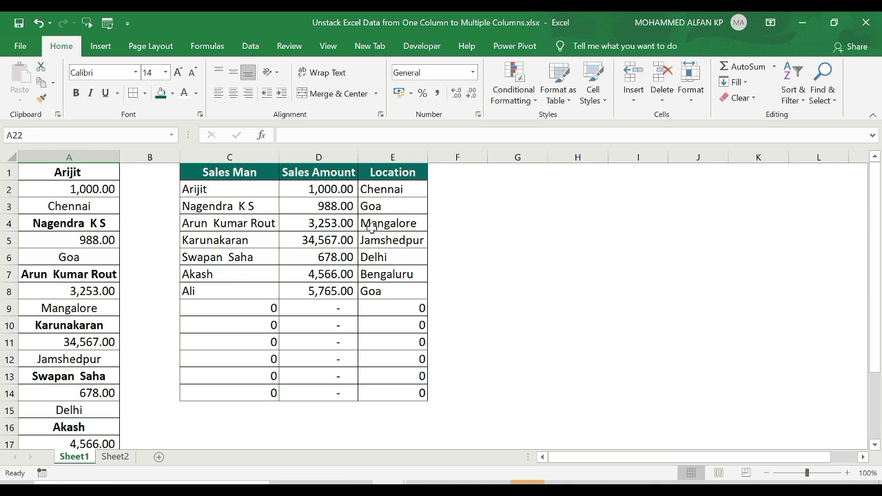